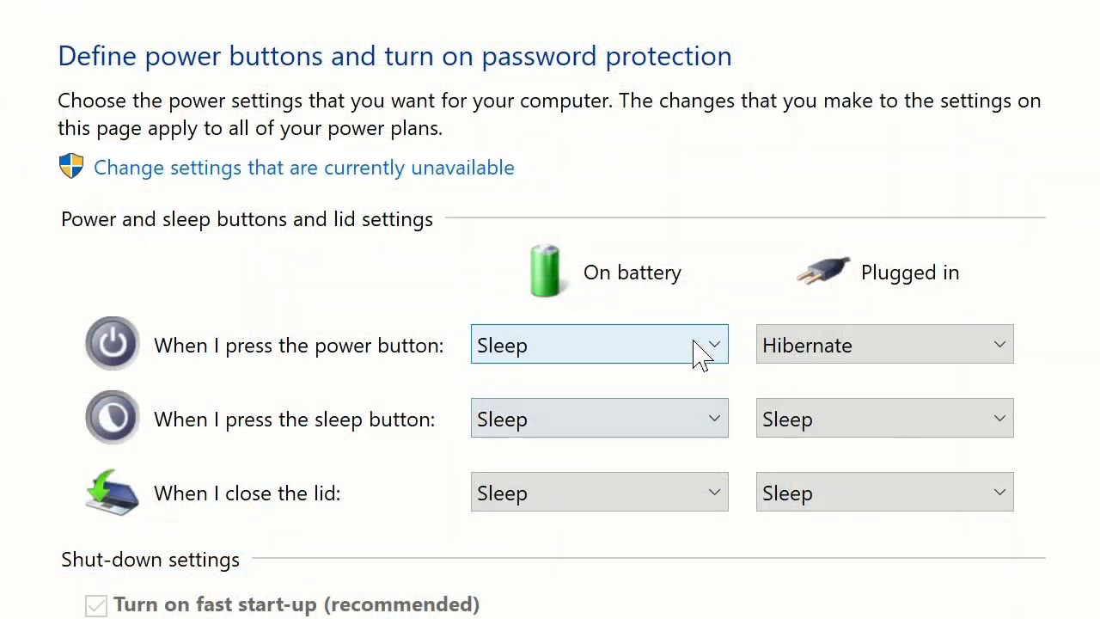
# Set the power button action to Do nothing for both battery and plugged-in use.
pyautogui.click(696, 346)
pyautogui.click(679, 381)
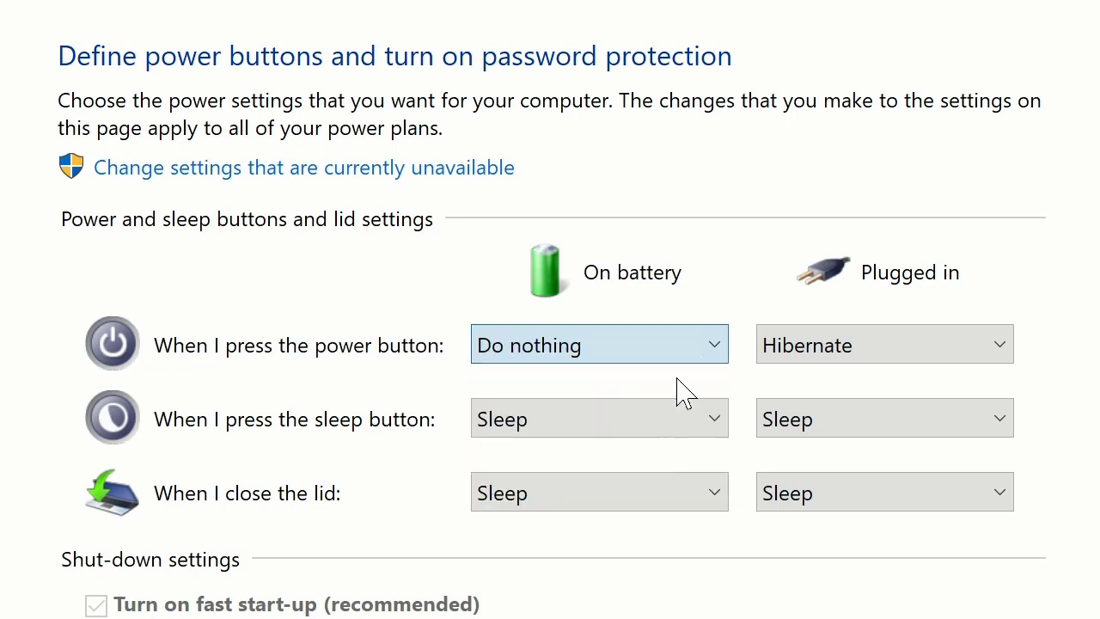
pyautogui.click(840, 347)
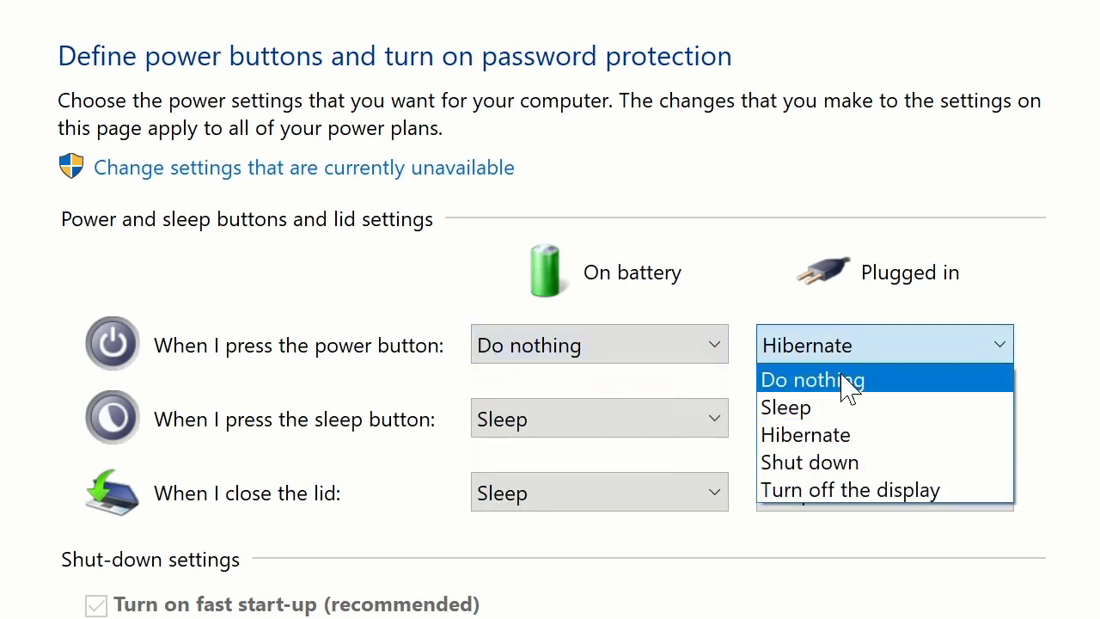
pyautogui.click(847, 385)
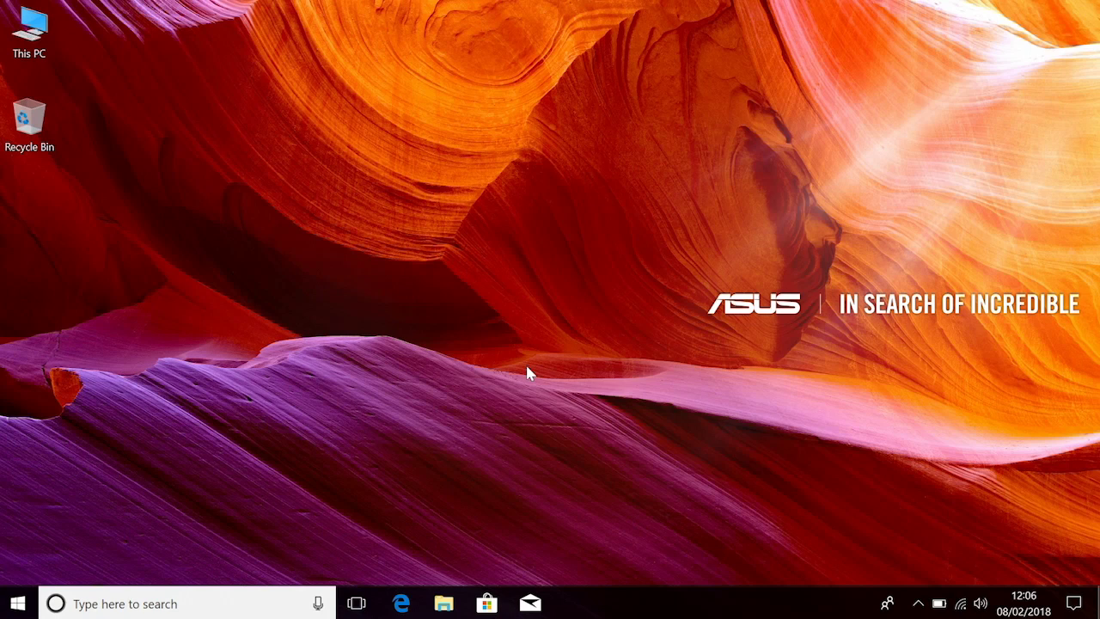
# Review the installed apps and pinned tiles in the Start menu.
pyautogui.click(16, 604)
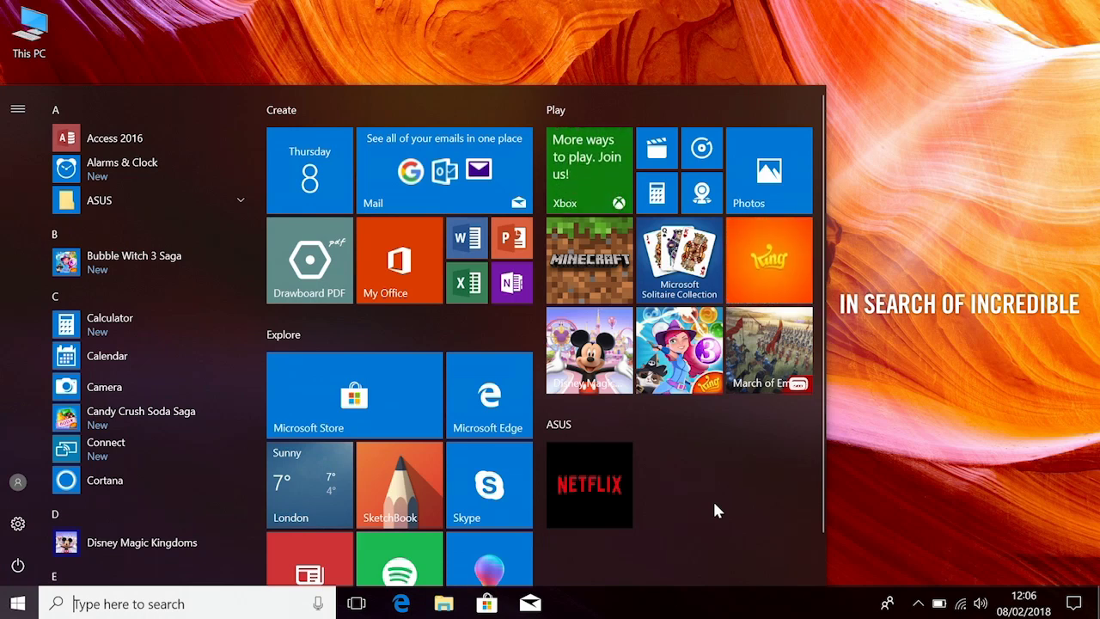
pyautogui.click(901, 435)
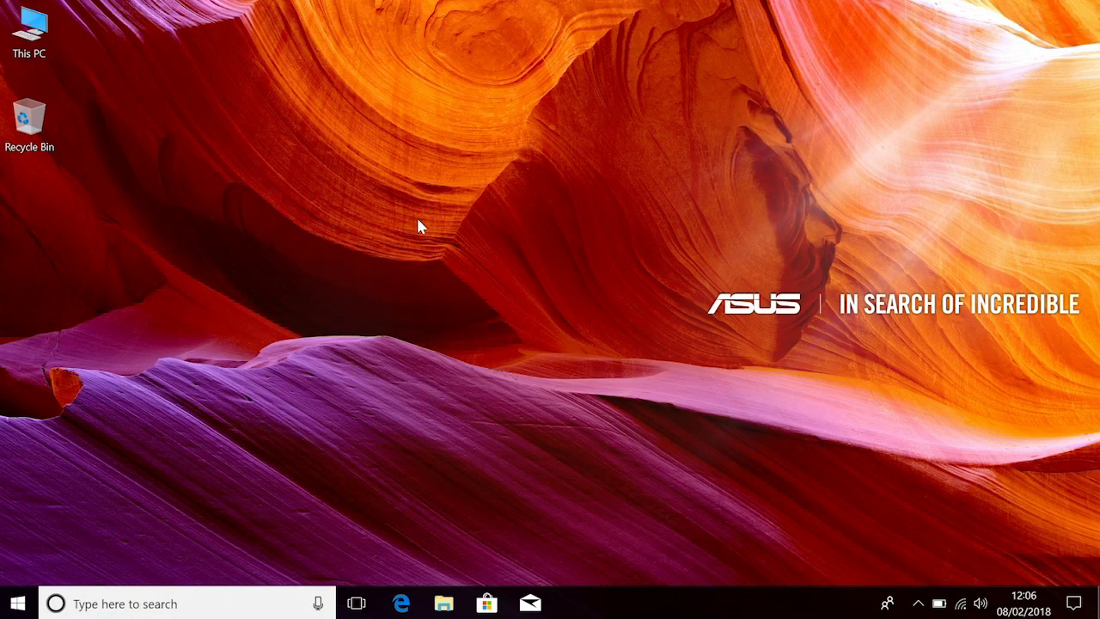
# View the computer's basic system information through the properties of This PC, and close both windows.
pyautogui.doubleClick(37, 55)
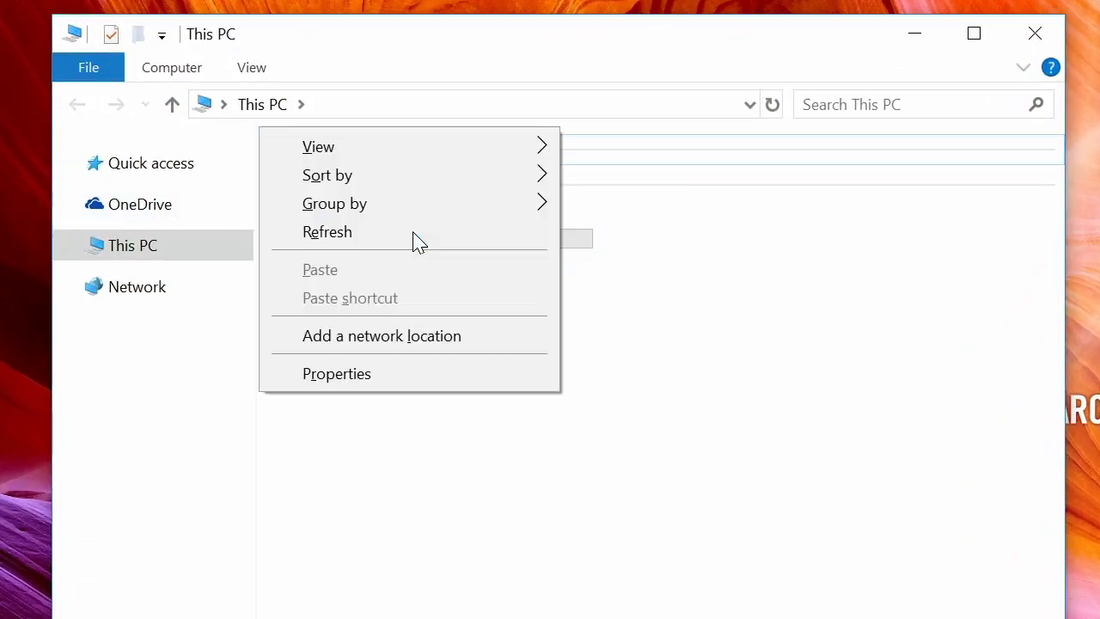
pyautogui.hotkey('shift', 'F10')
pyautogui.click(395, 380)
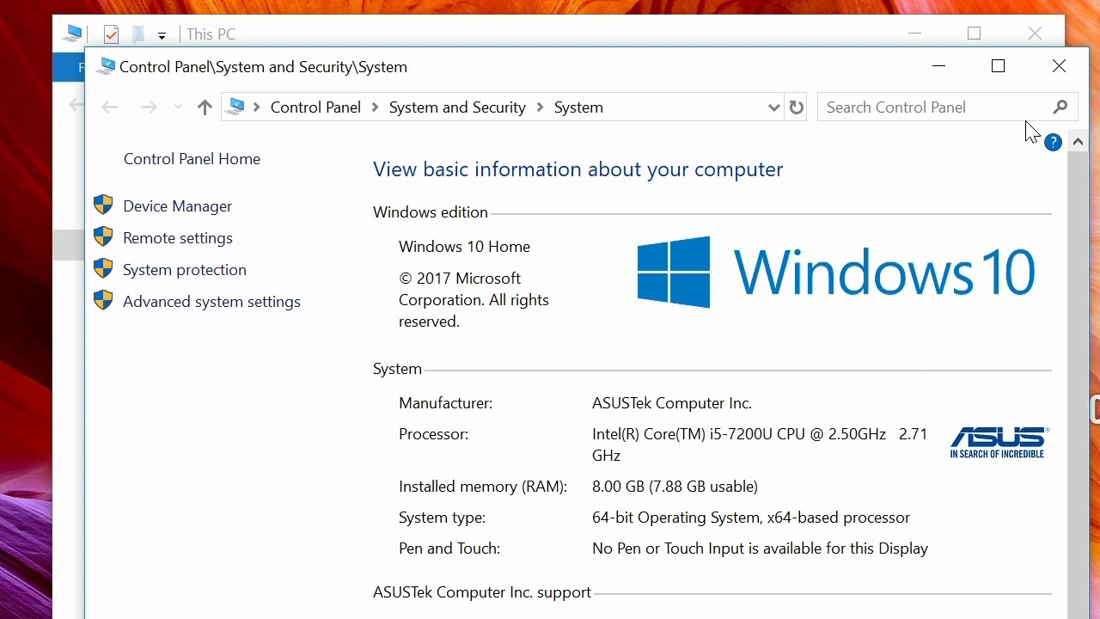
pyautogui.click(1062, 75)
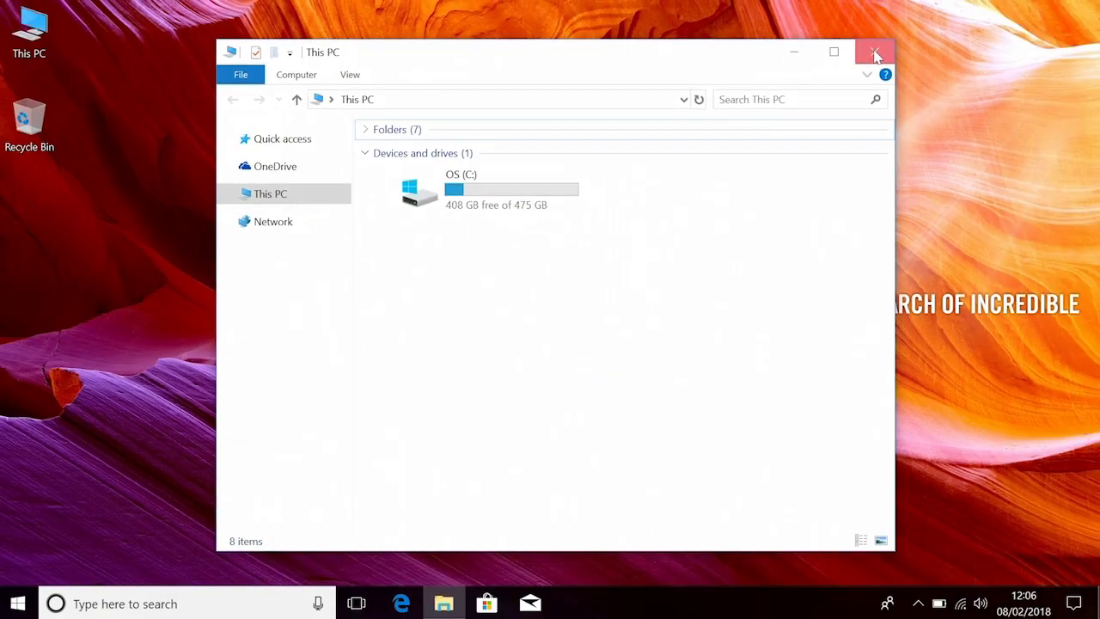
pyautogui.click(984, 38)
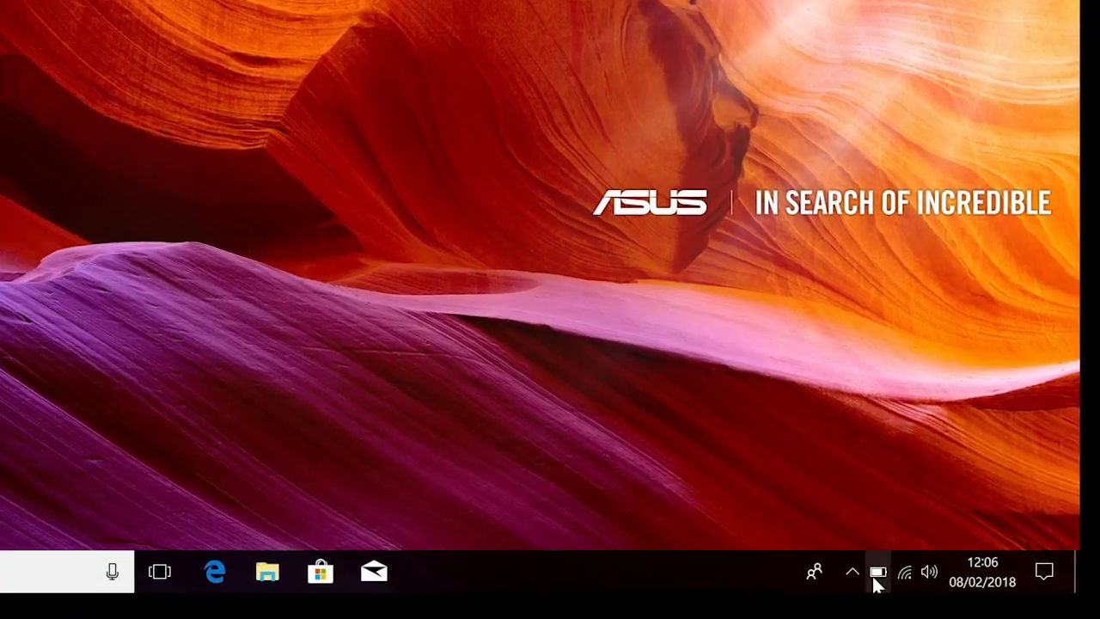
pyautogui.moveTo(938, 609)
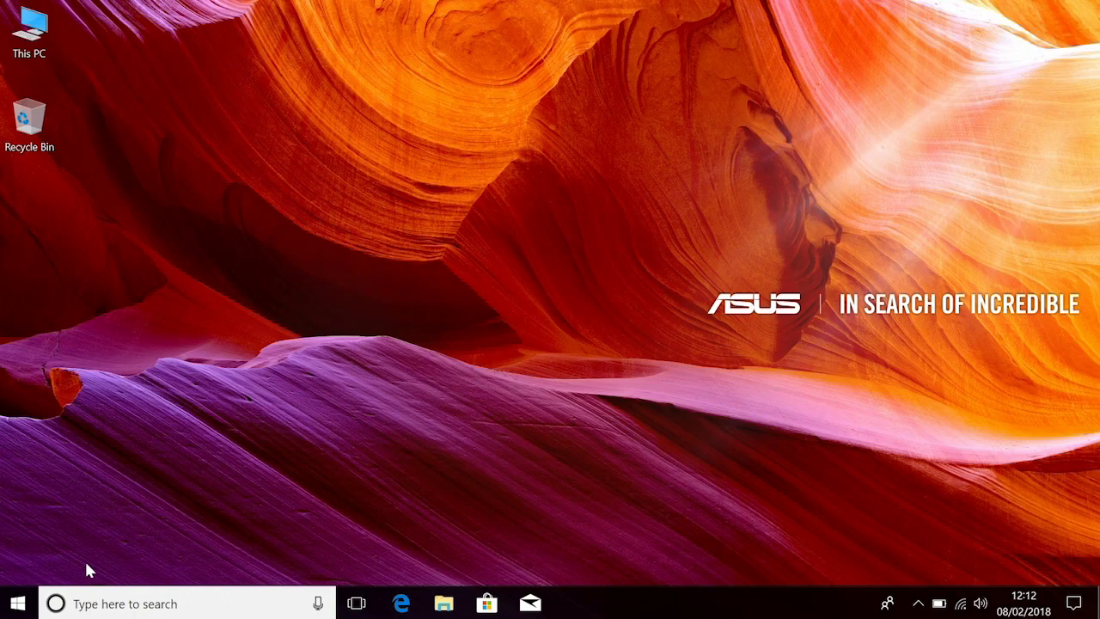
# Open Backup and Restore (Windows 7) from the Backup page of the Update & Security settings.
pyautogui.click(16, 604)
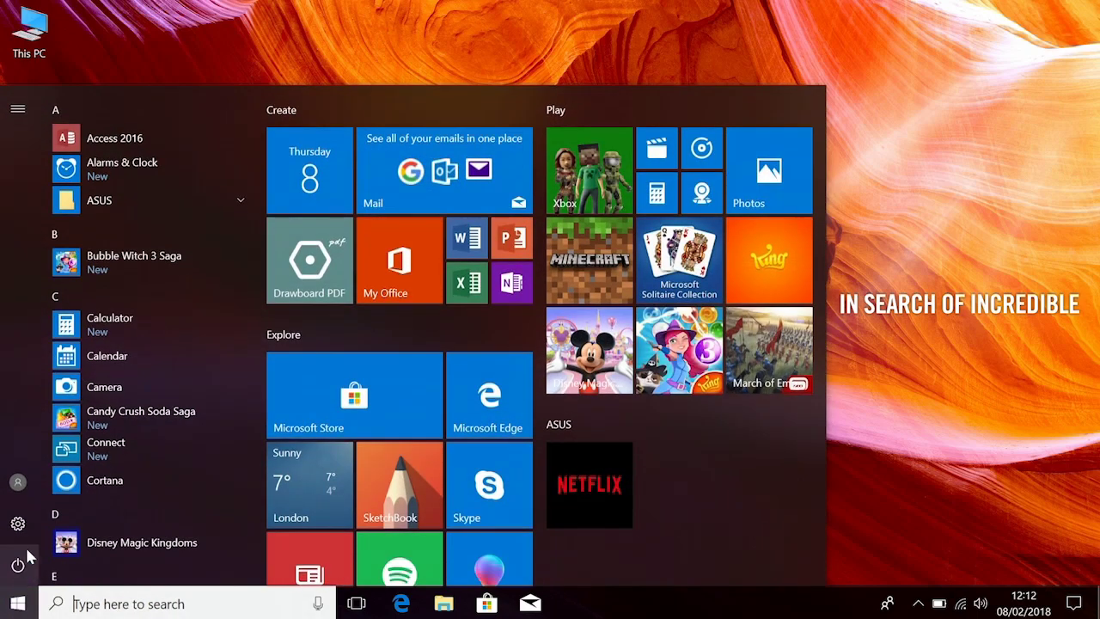
pyautogui.click(17, 526)
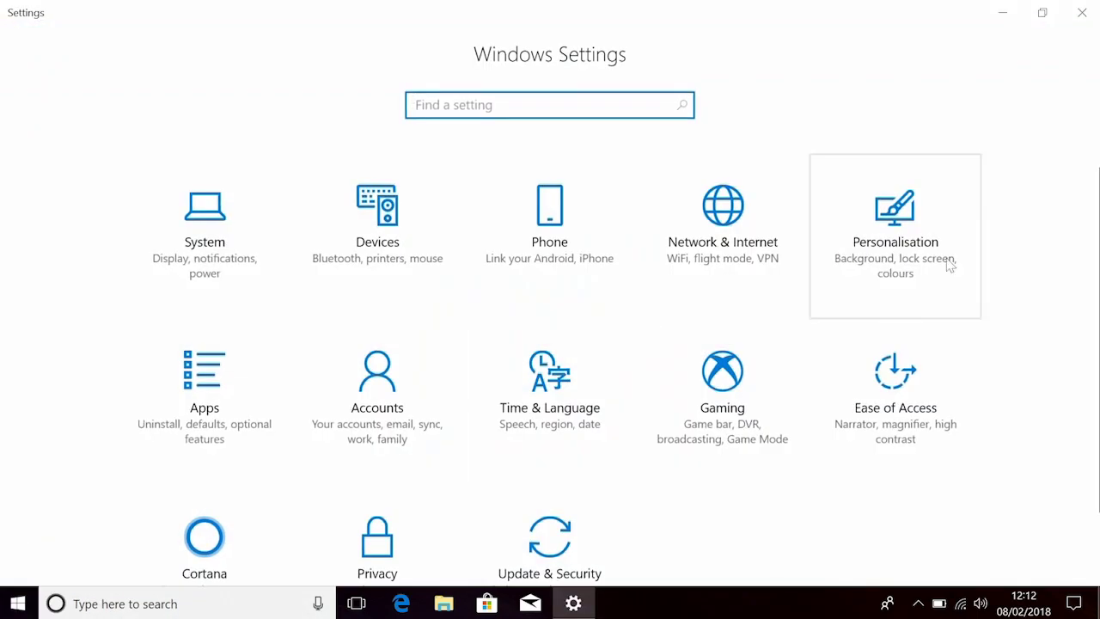
pyautogui.scroll(-2, 1095, 298)
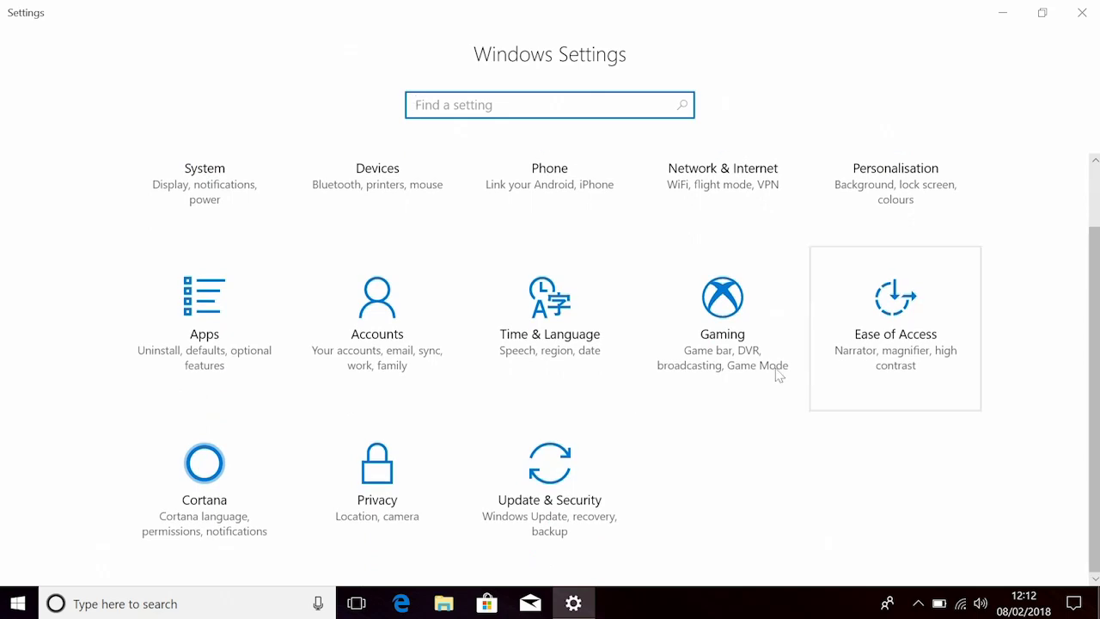
pyautogui.click(533, 498)
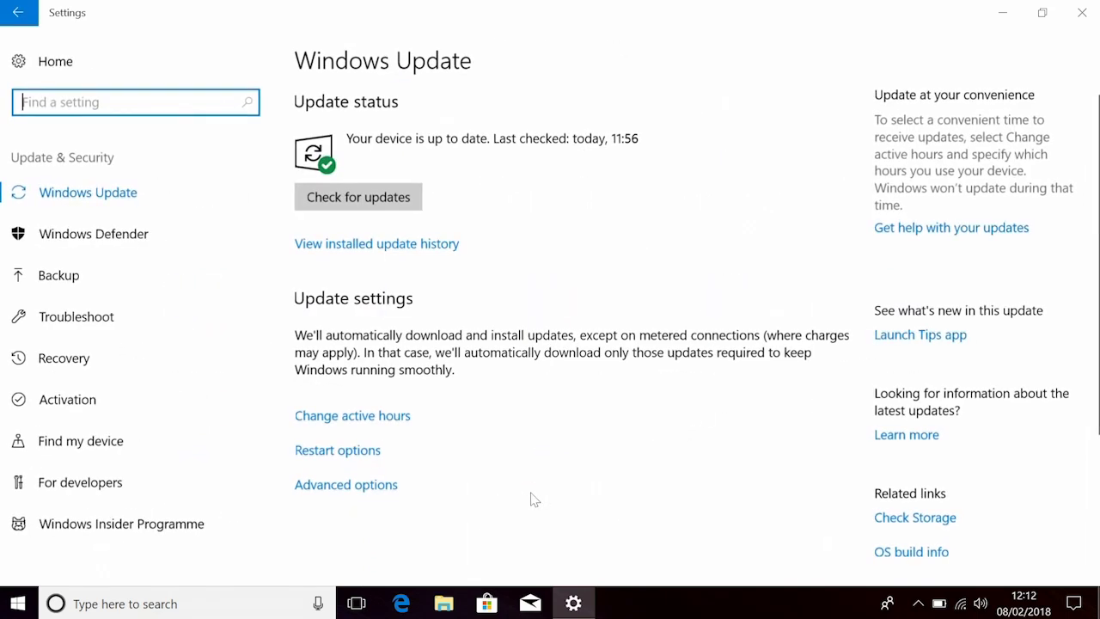
pyautogui.click(62, 284)
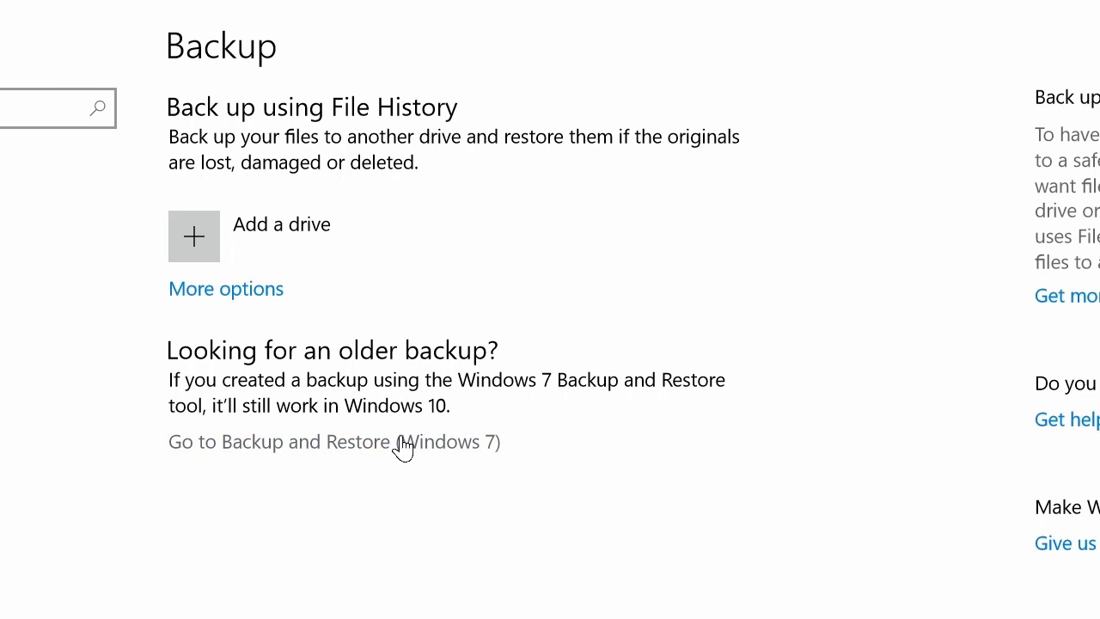
pyautogui.click(404, 442)
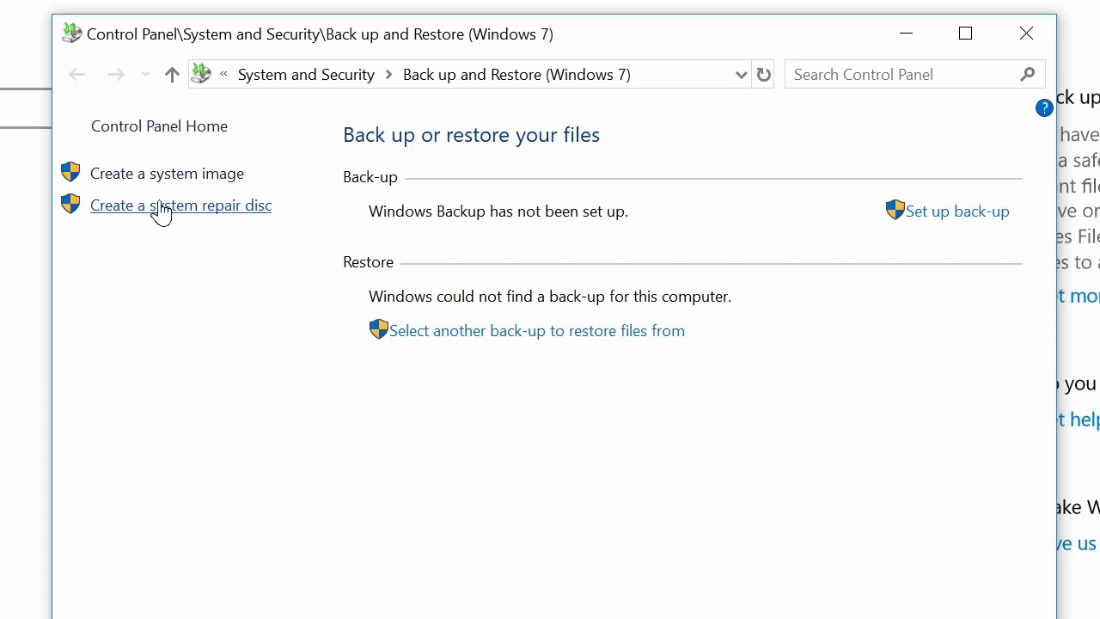
# Create a system image on the hard disk 2TB_BLUE (E:), backing up the EFI, OS (C:) and Windows Recovery Environment partitions.
pyautogui.click(166, 176)
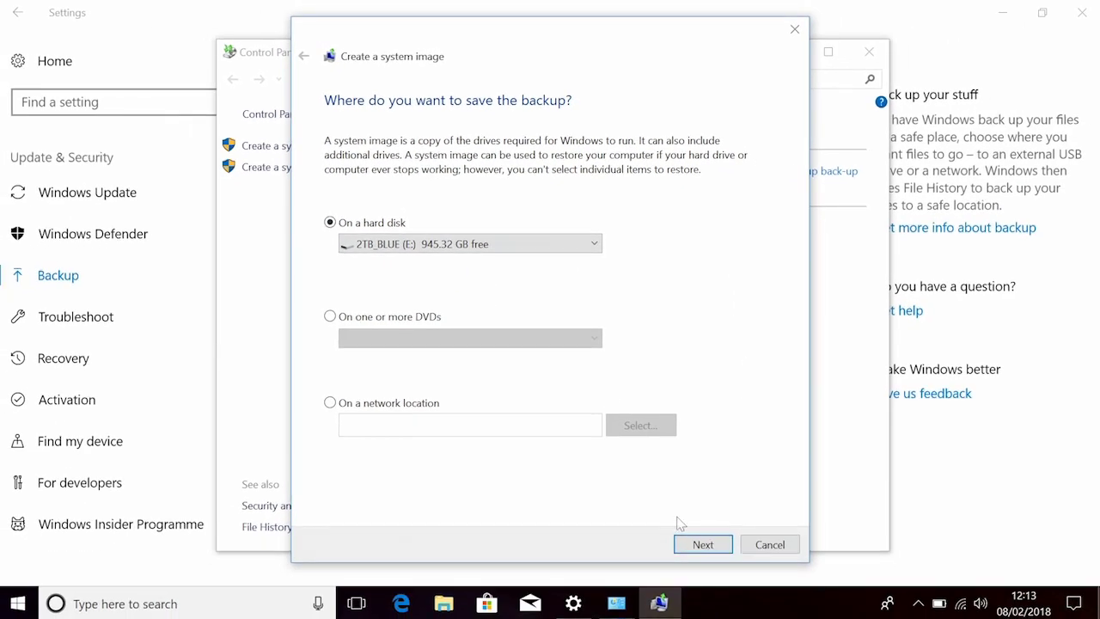
pyautogui.click(696, 553)
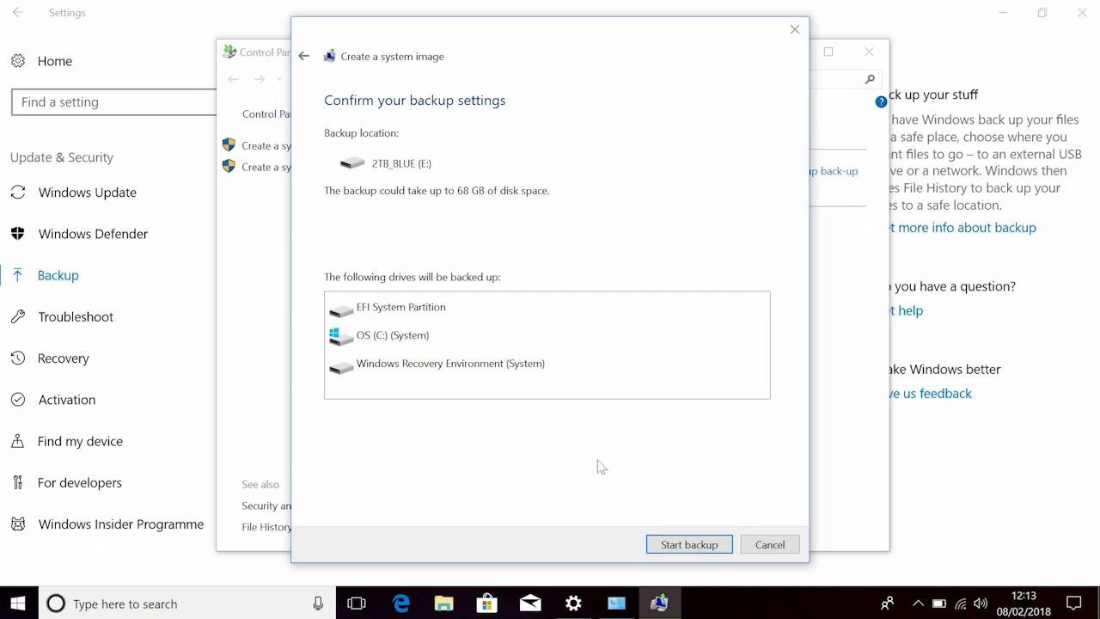
pyautogui.click(694, 552)
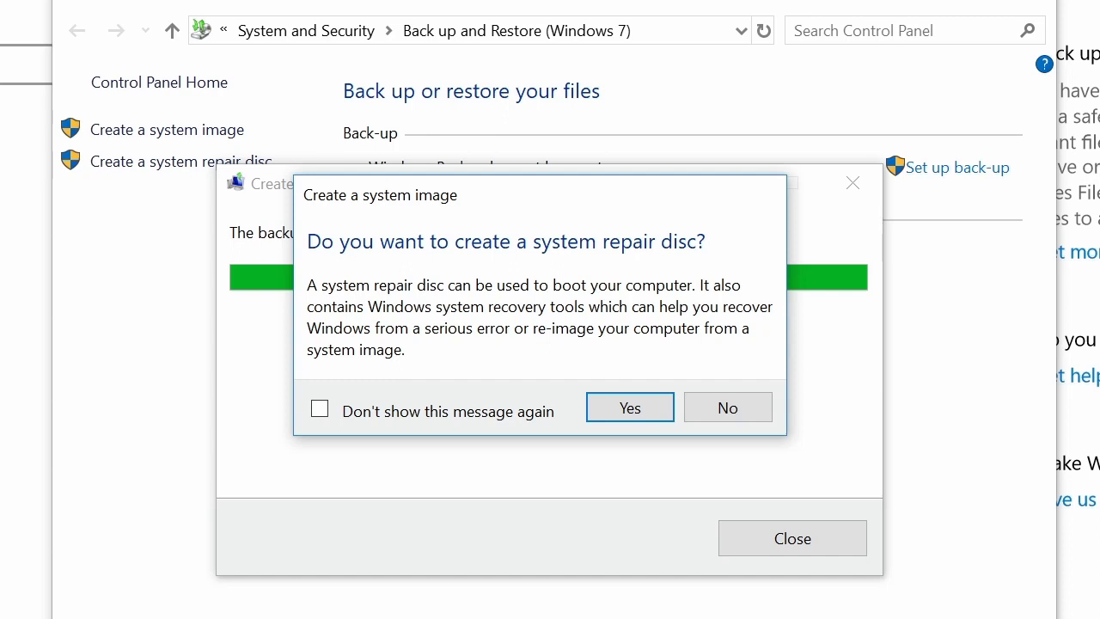
# Try to create a system repair disc.
pyautogui.click(632, 412)
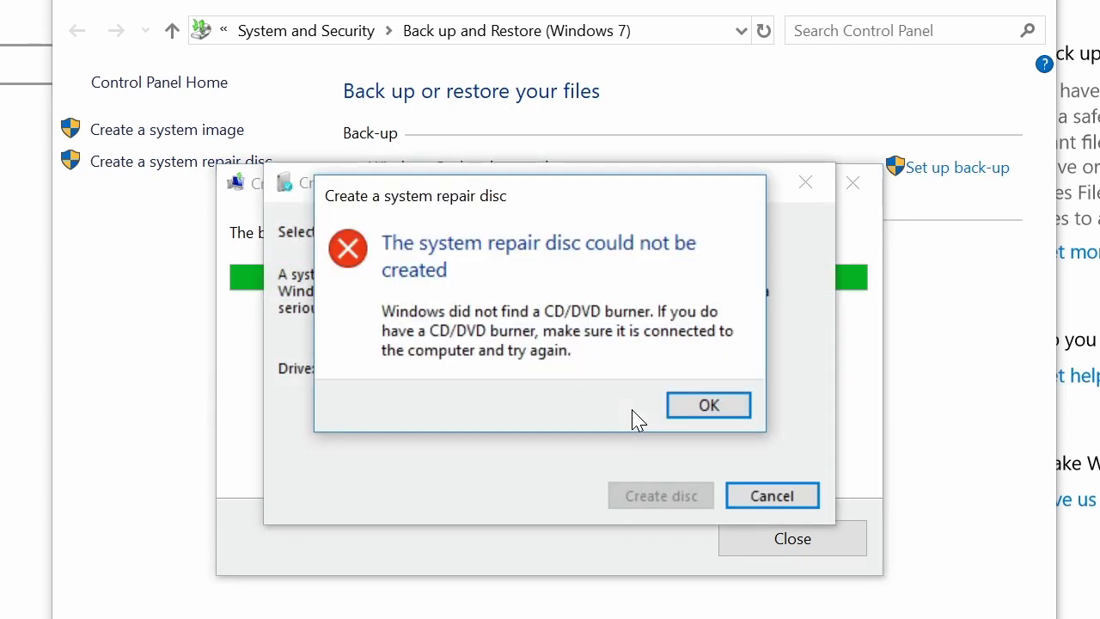
pyautogui.click(709, 409)
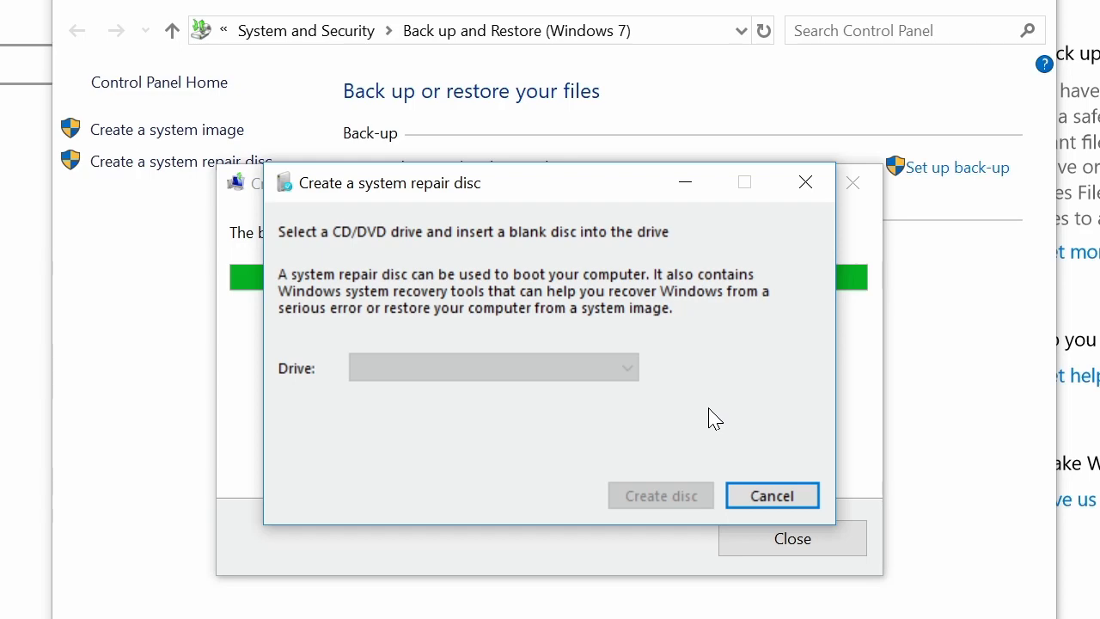
pyautogui.click(777, 496)
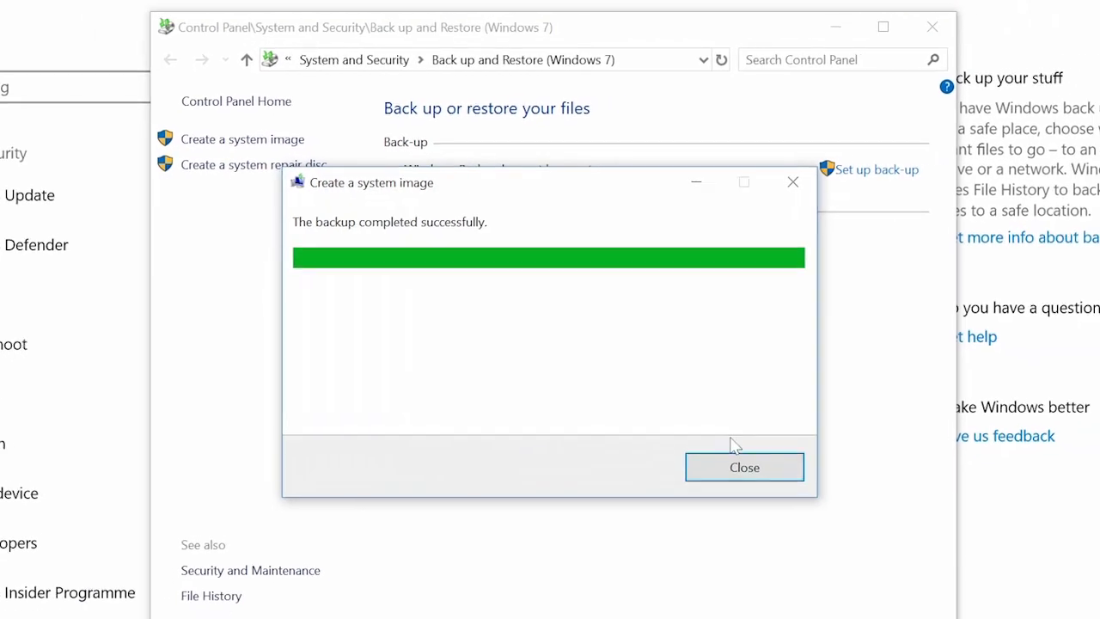
# Close the system image dialog, the Backup and Restore window and Settings.
pyautogui.click(739, 464)
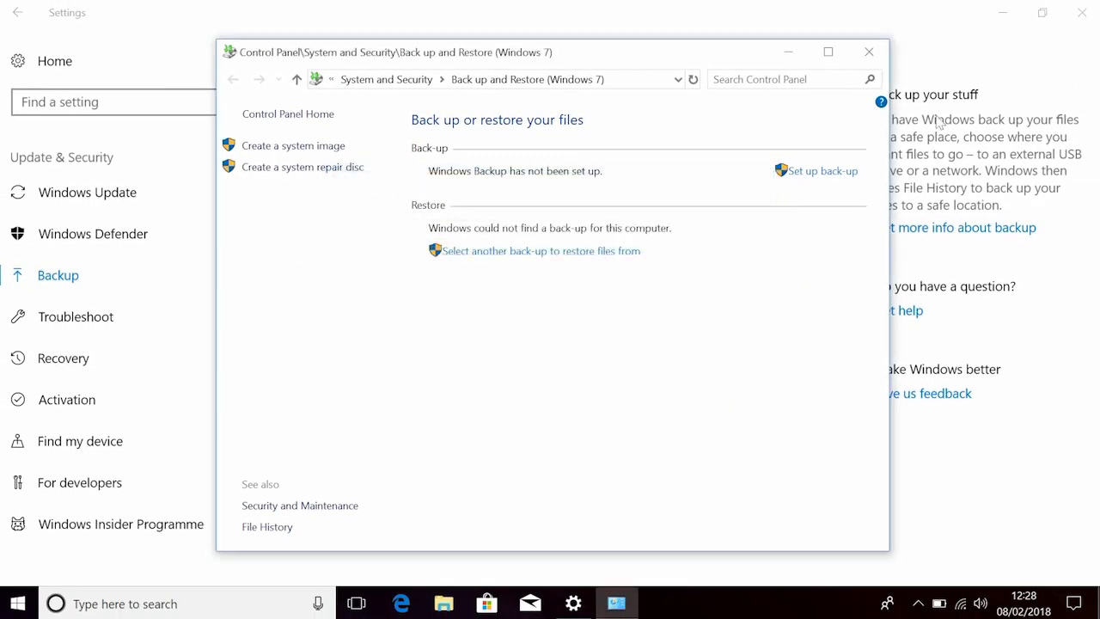
pyautogui.click(869, 51)
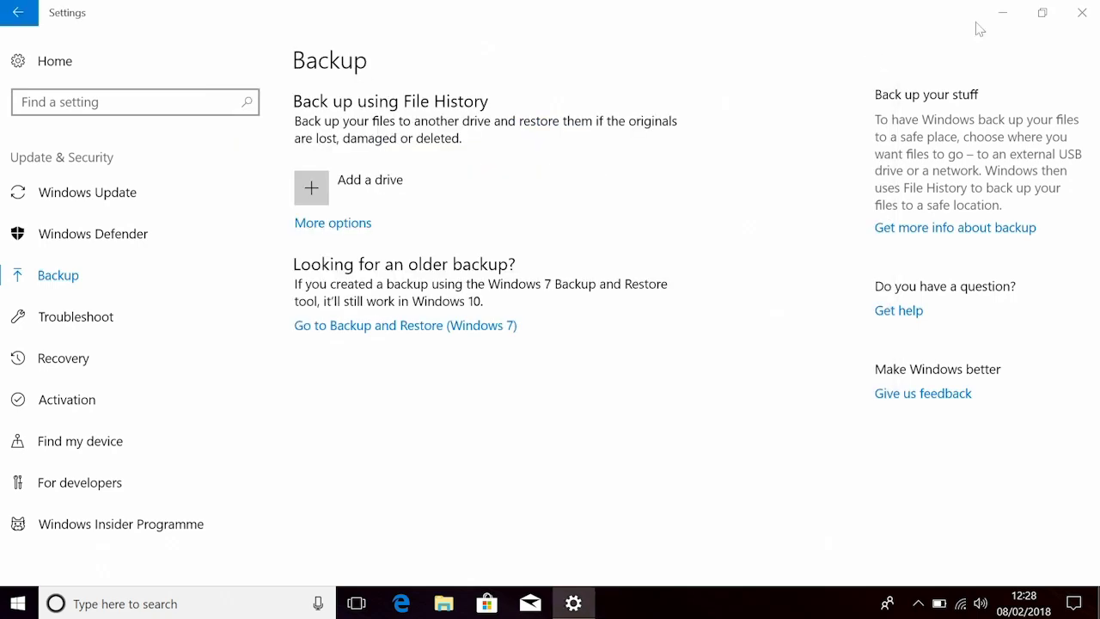
pyautogui.click(1080, 17)
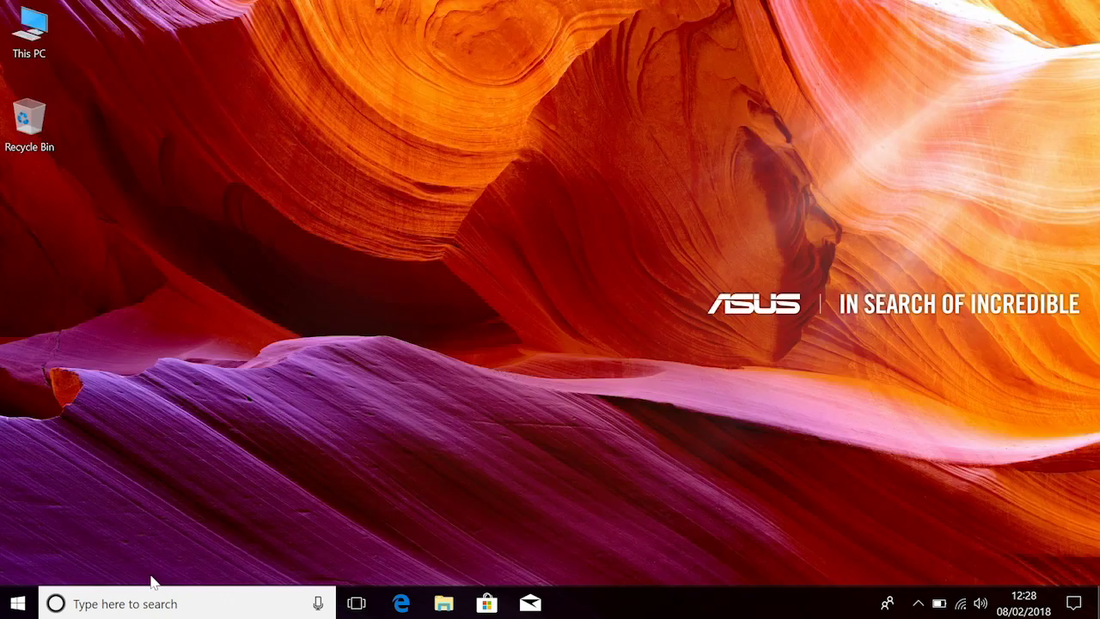
# Find and launch the Recovery Media Creator, allowing it to make changes to the device.
pyautogui.click(169, 605)
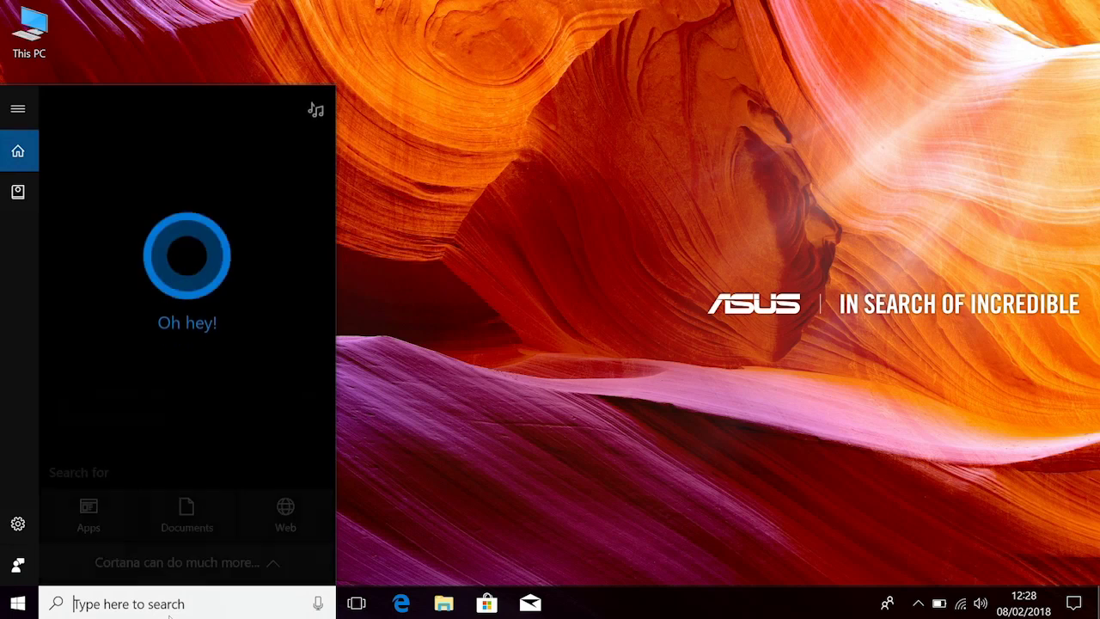
pyautogui.write('cre')
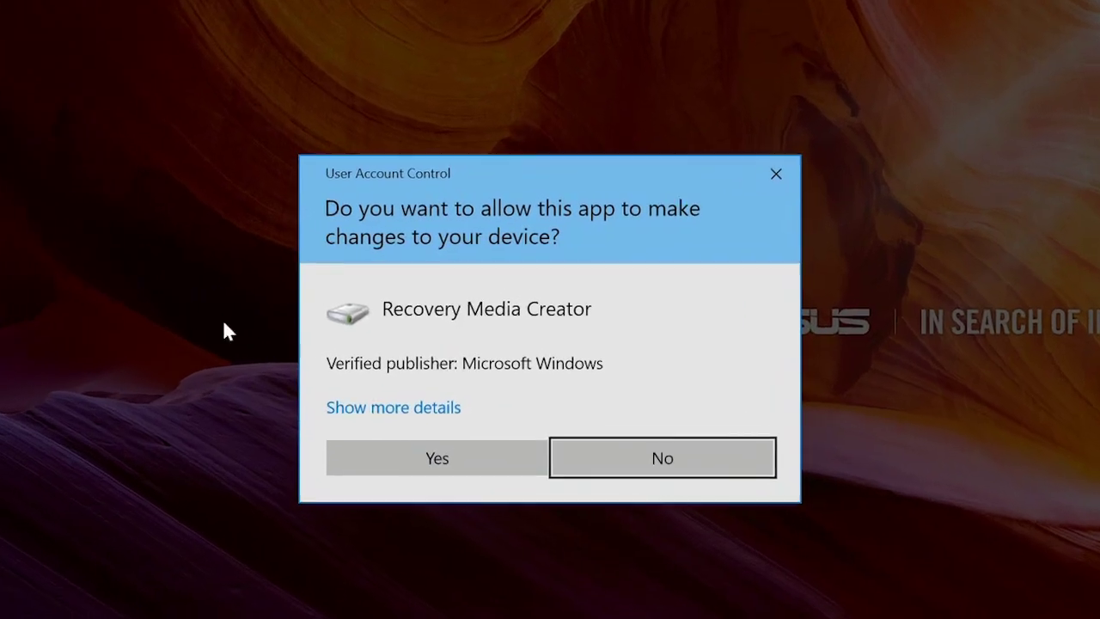
pyautogui.click(438, 468)
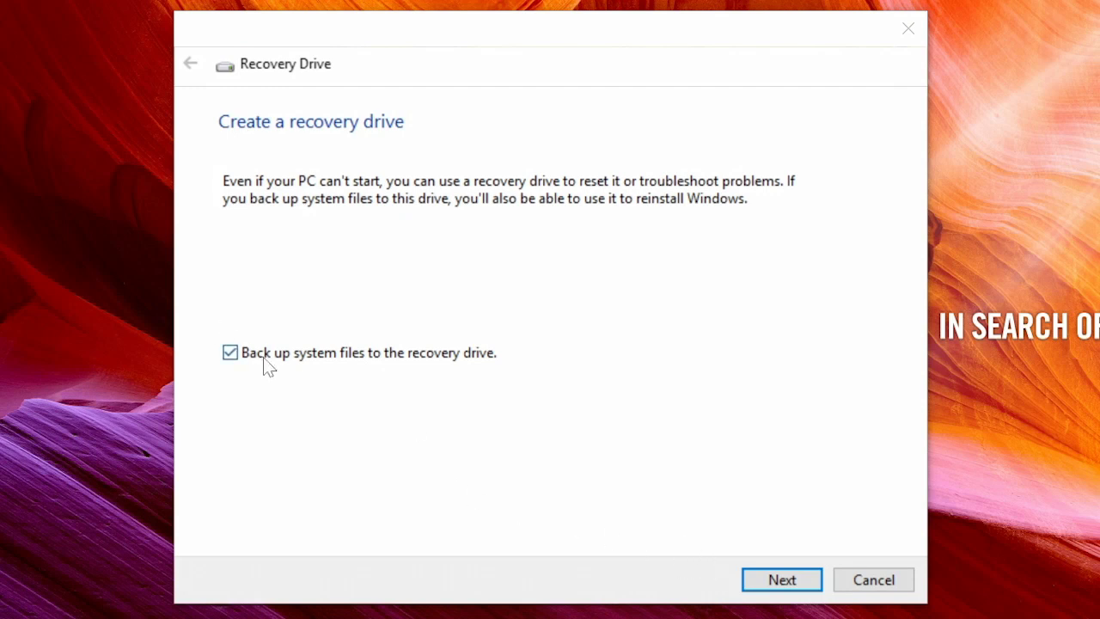
# Create a recovery drive on the USB flash drive D:\ (FEB18) with system files backed up to it.
pyautogui.click(782, 579)
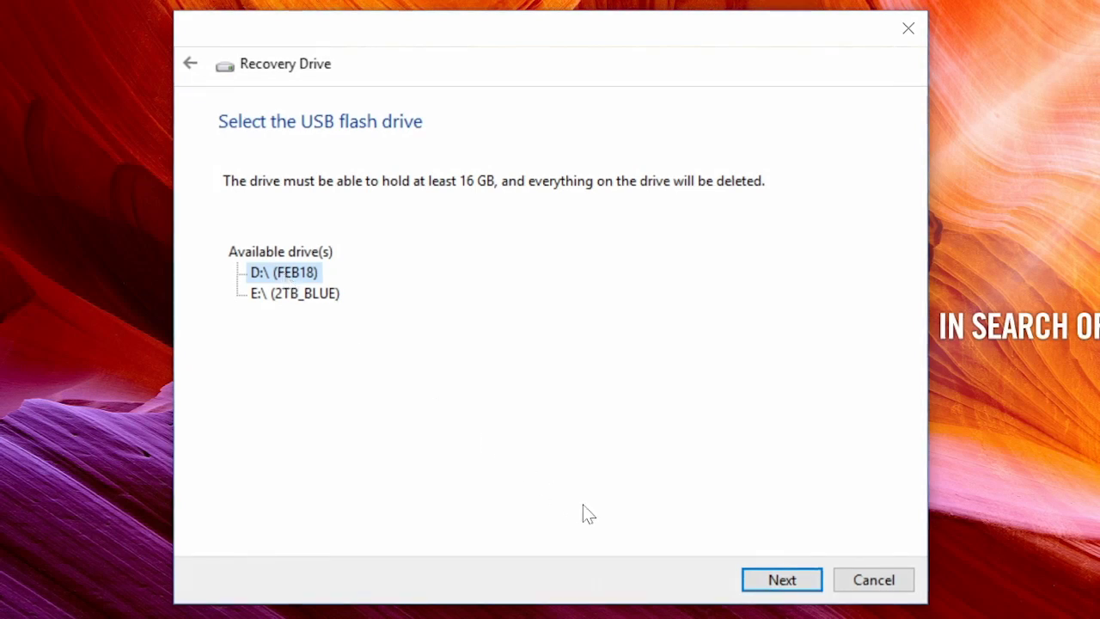
pyautogui.click(781, 579)
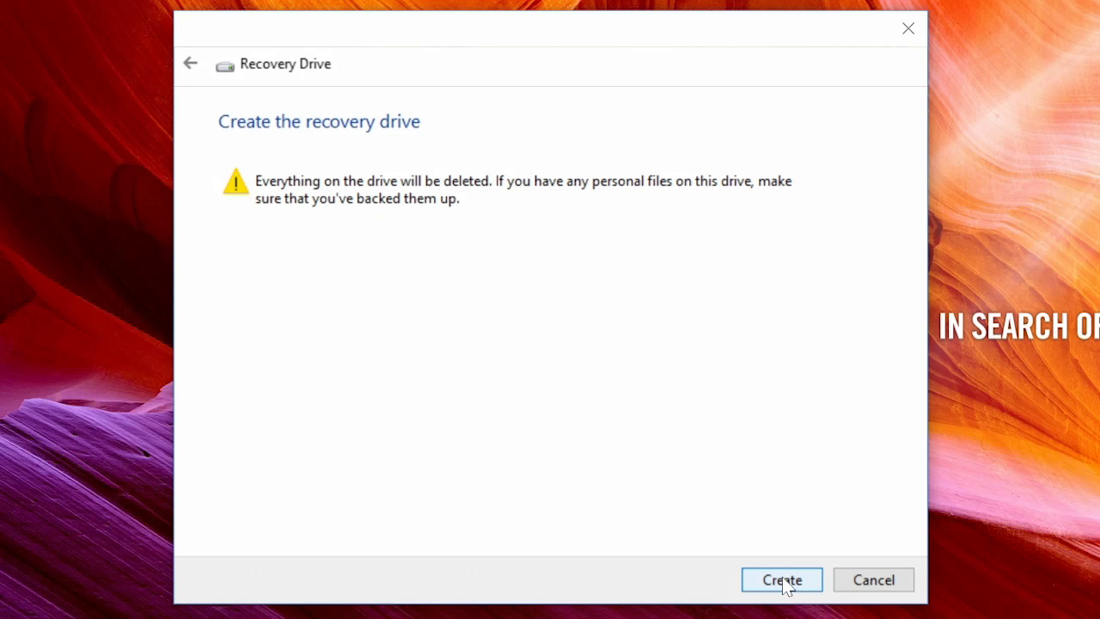
pyautogui.click(782, 580)
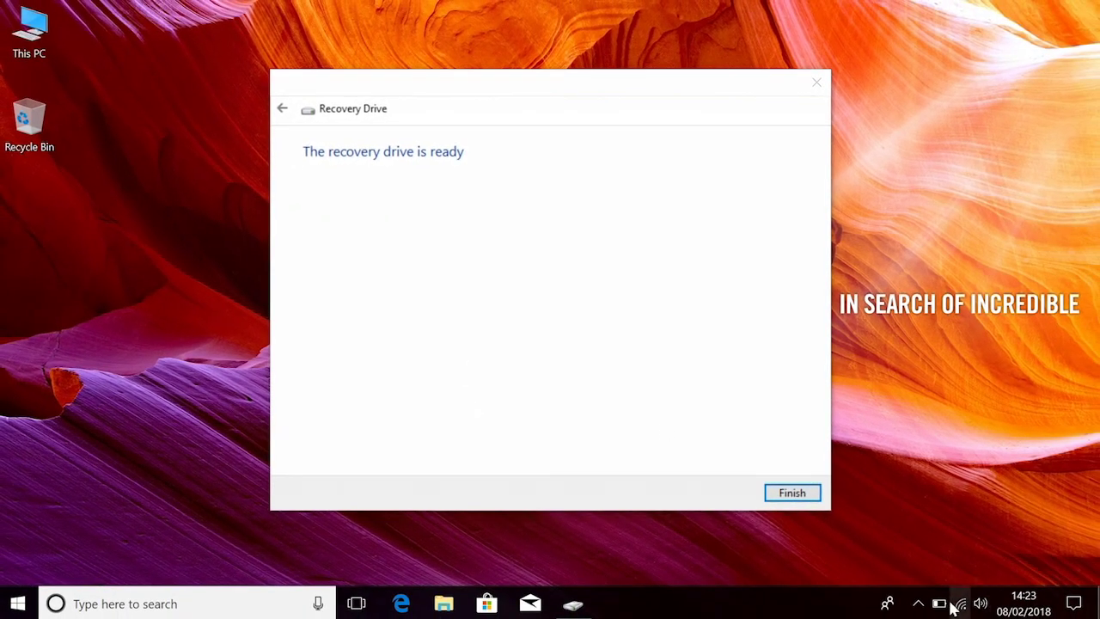
pyautogui.moveTo(940, 607)
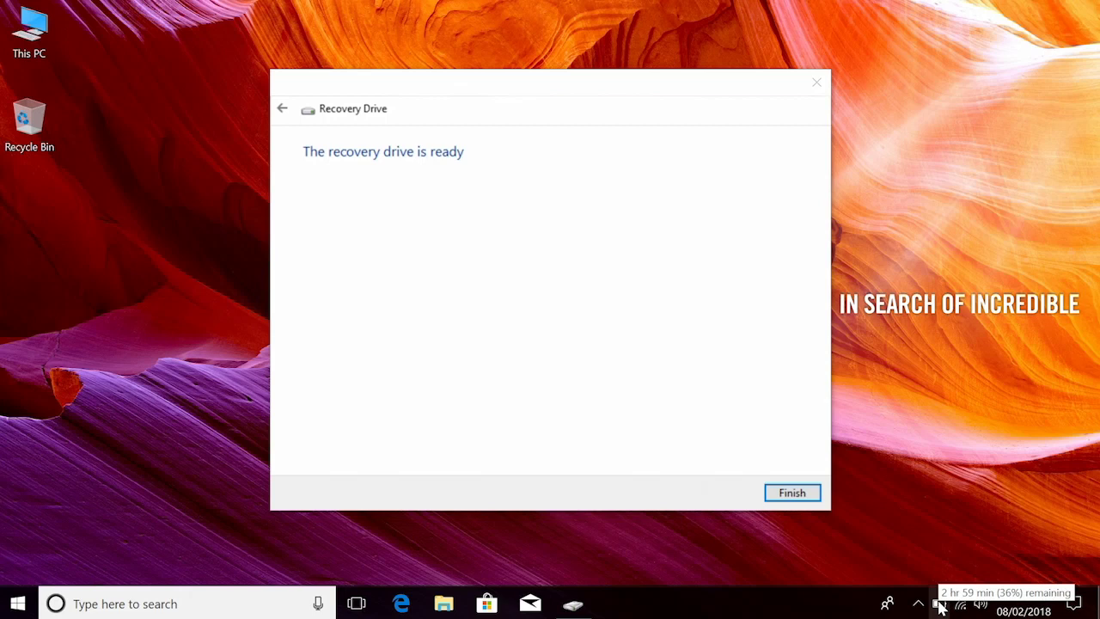